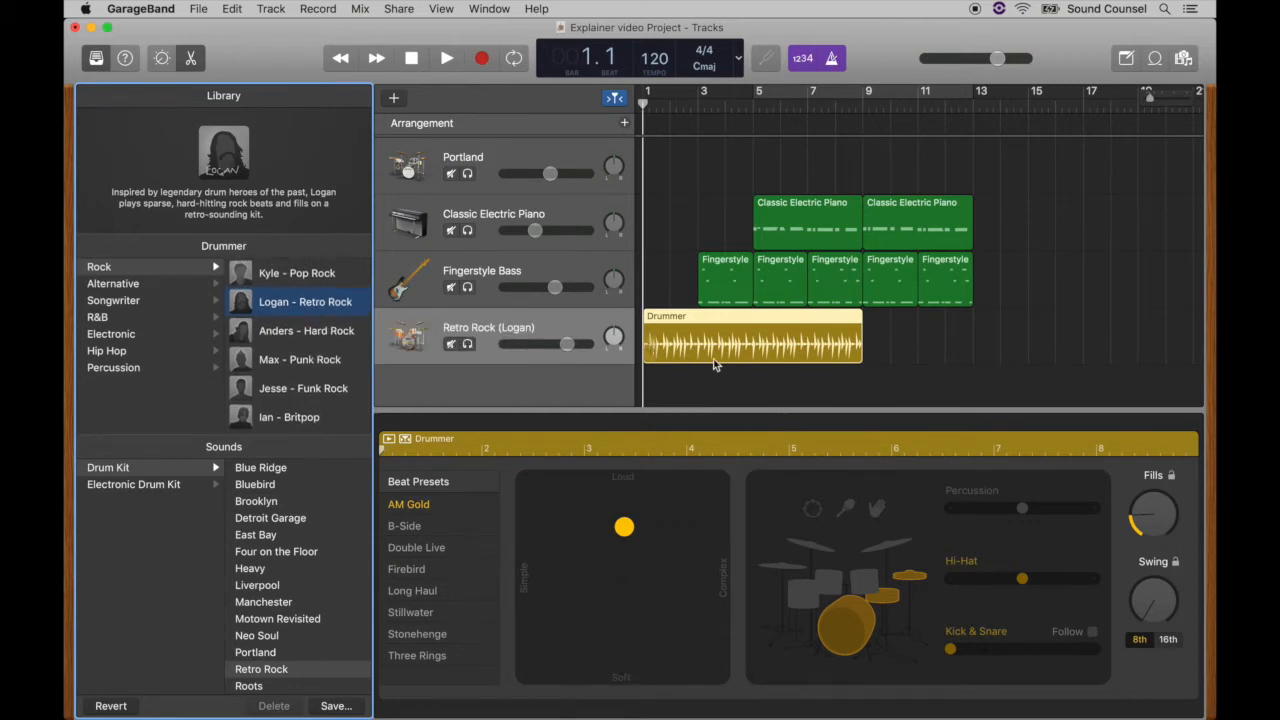
Switch the drummer track to the Kyle - Pop Rock drummer and play the first bars of the song to hear him
left_click(275, 282)
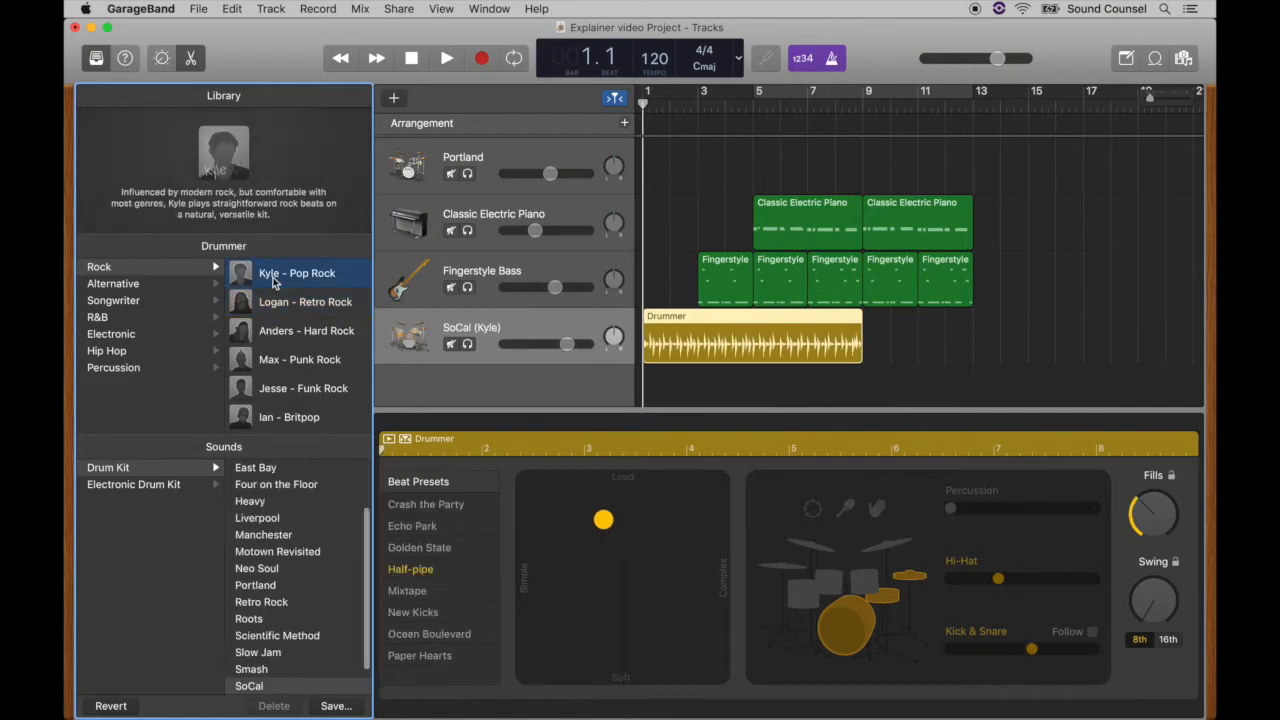
mouse_move(258, 160)
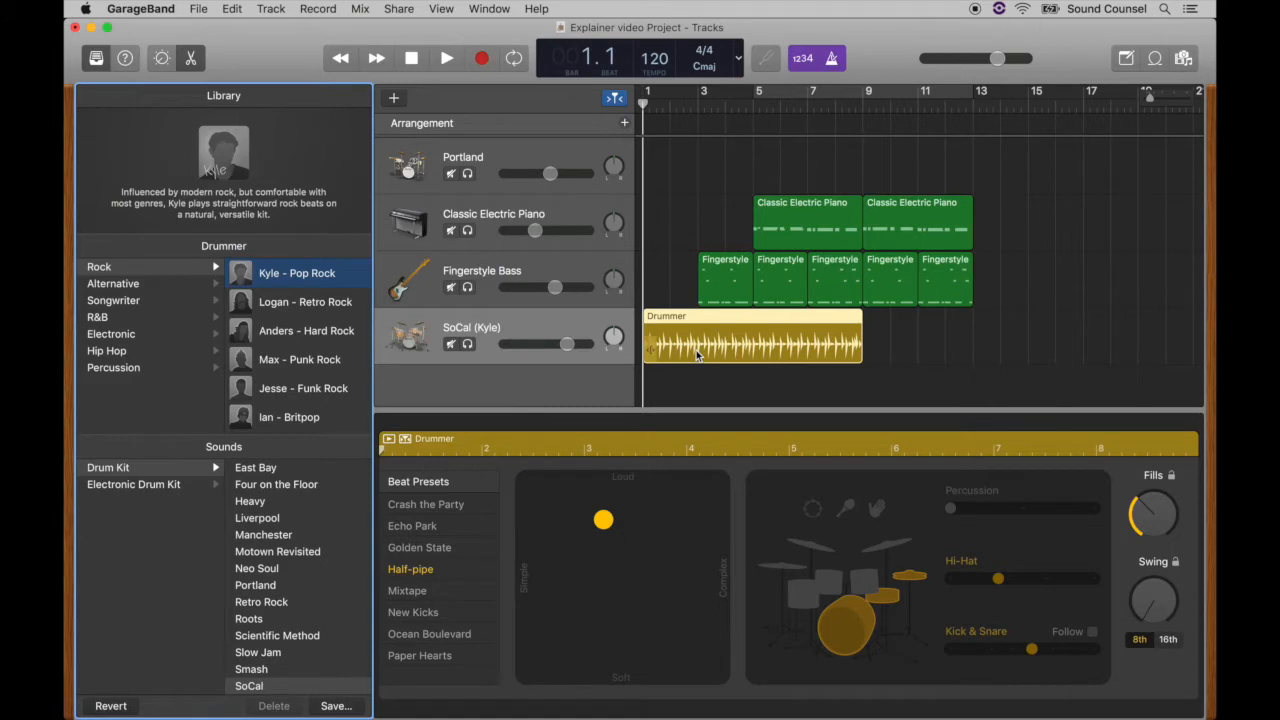
key("space")
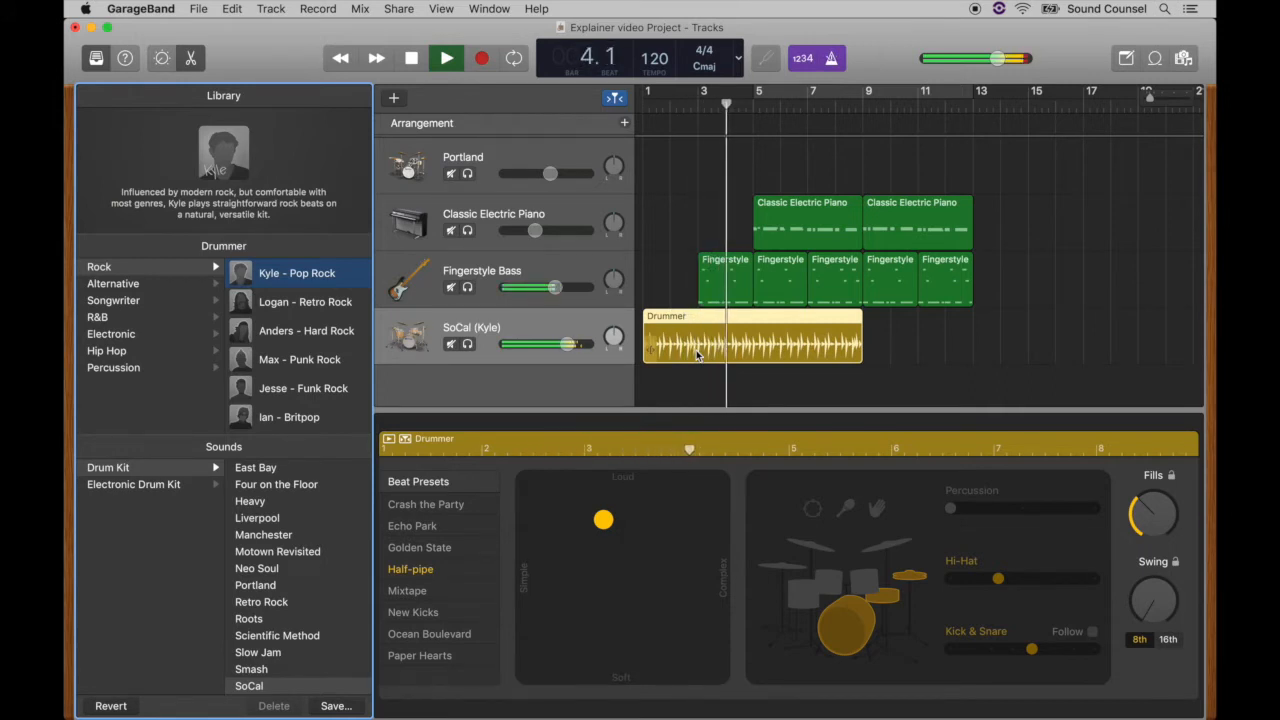
key("space")
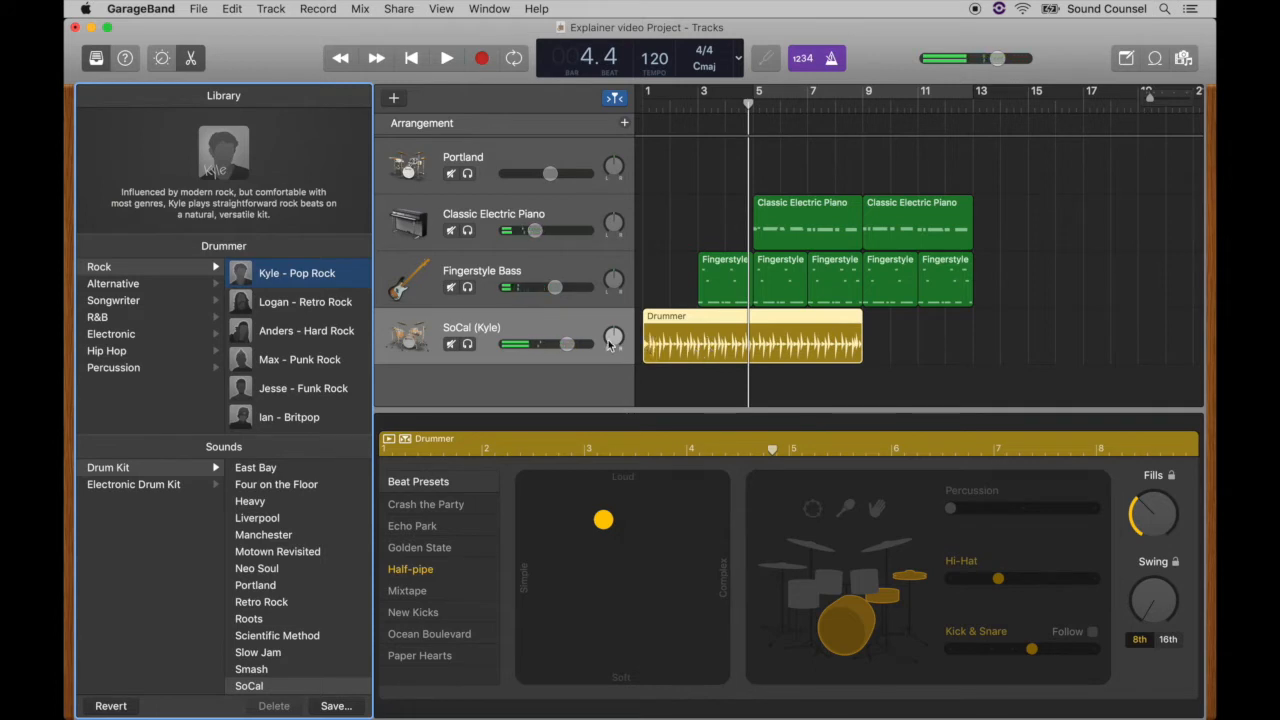
Audition the Liverpool and Neo Soul drum kits on the Kyle drummer track during playback
left_click(529, 335)
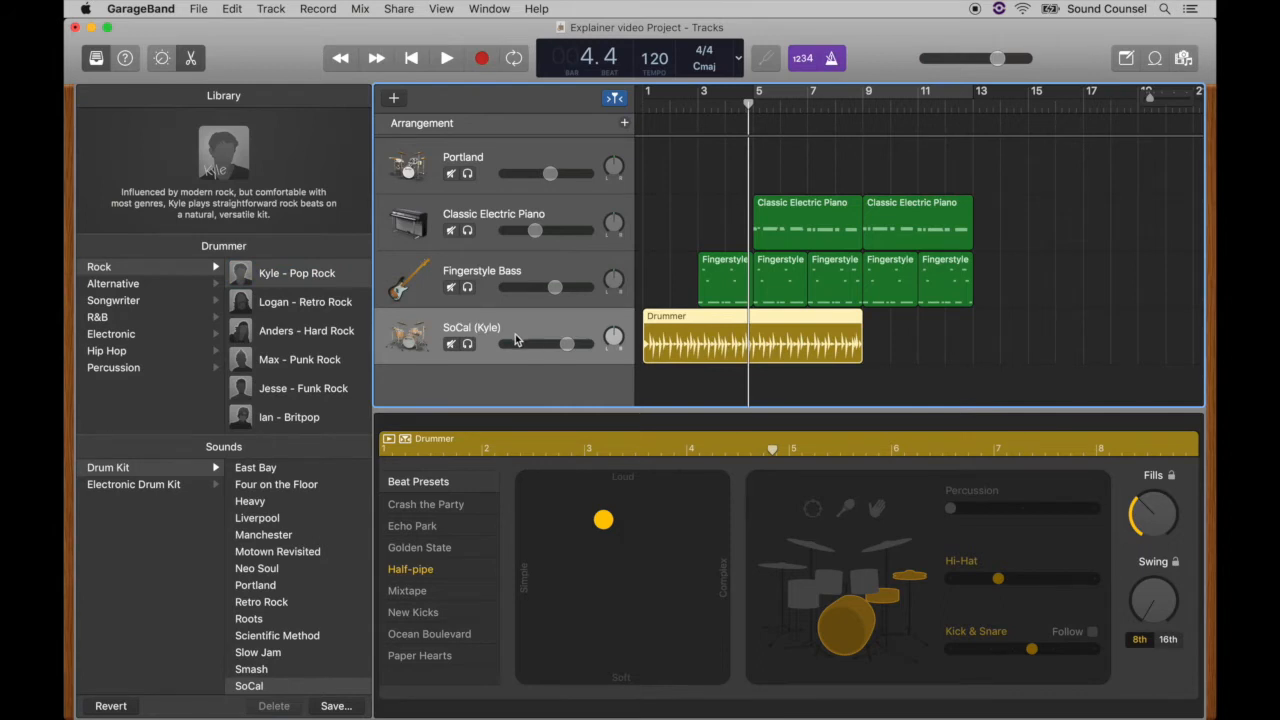
left_click(263, 521)
key("b")
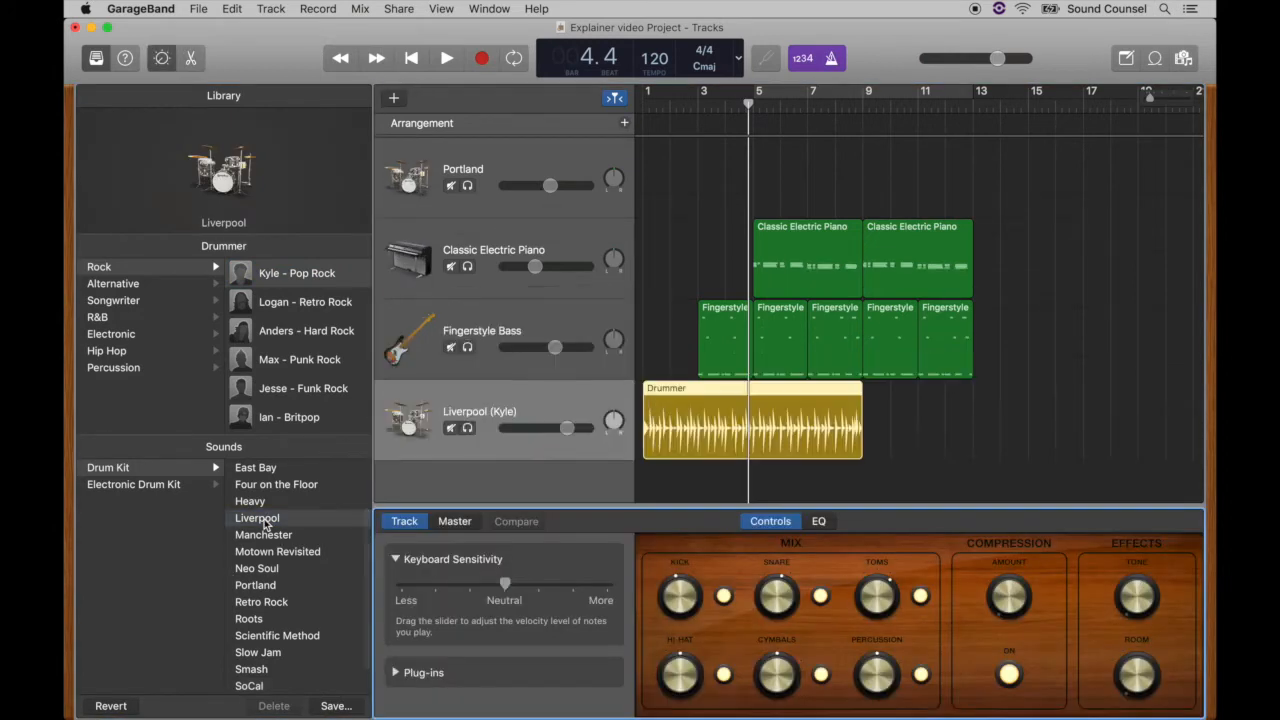
key("space")
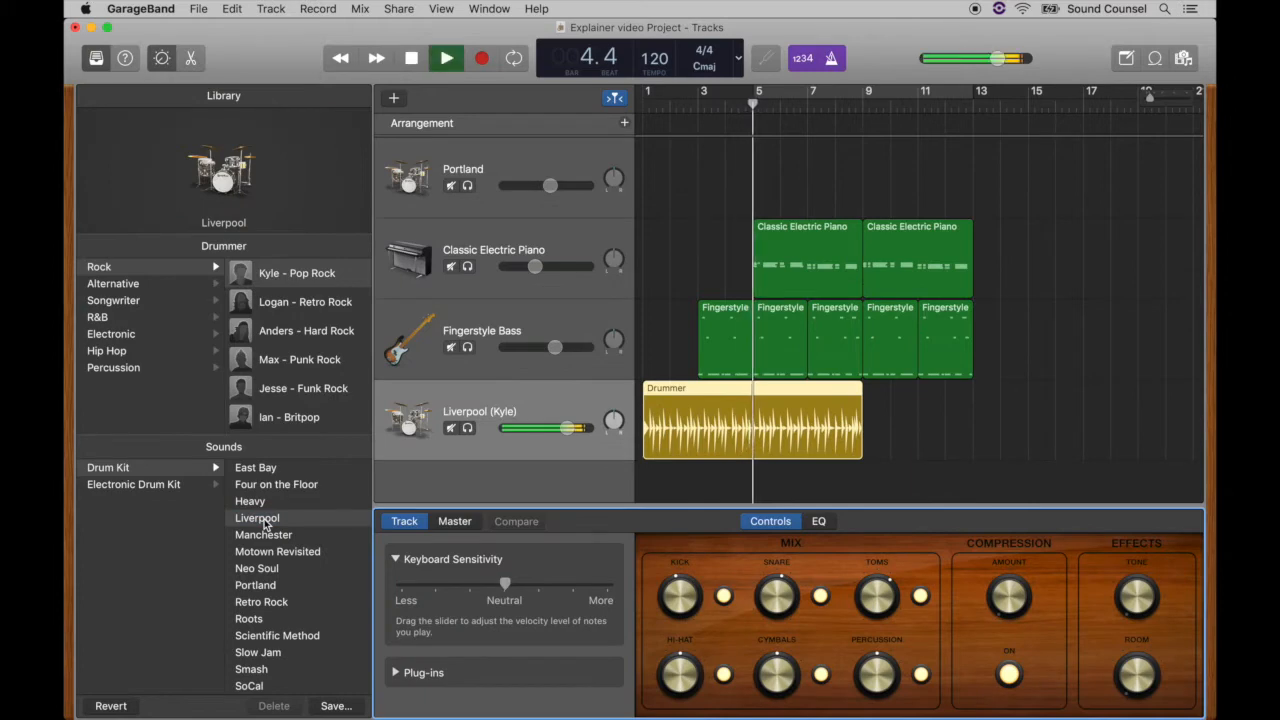
left_click(265, 570)
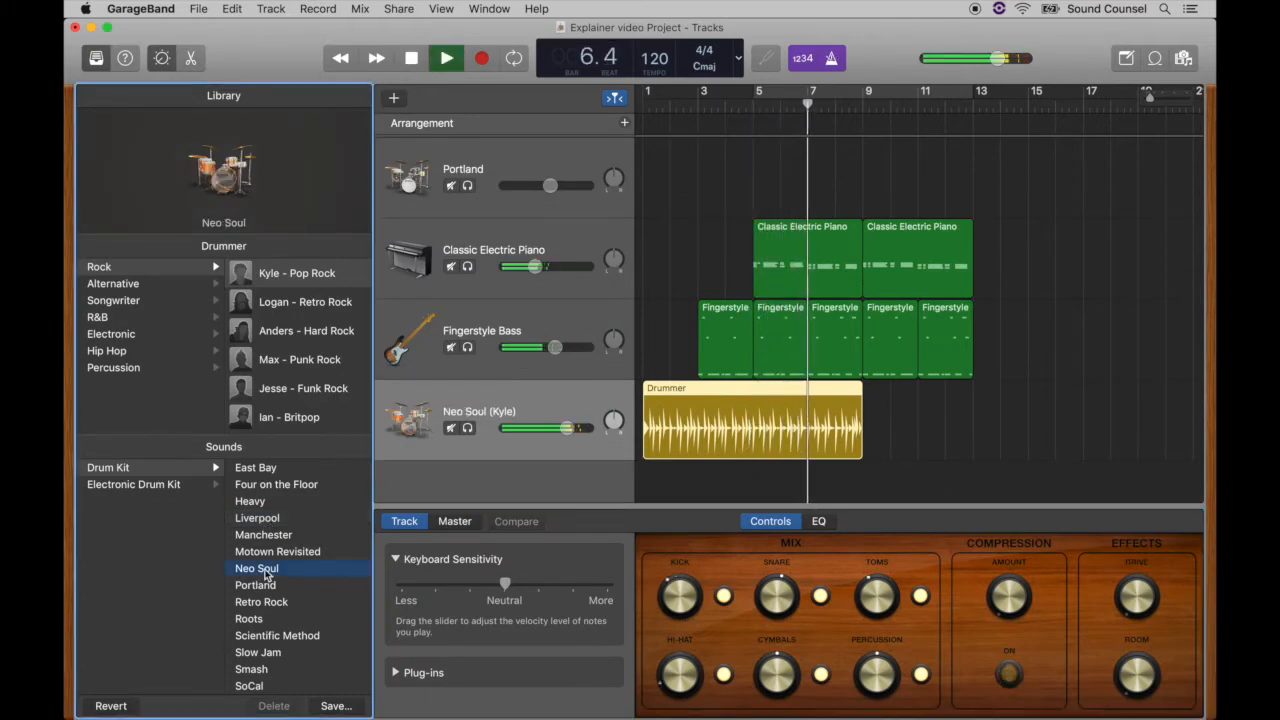
key("space")
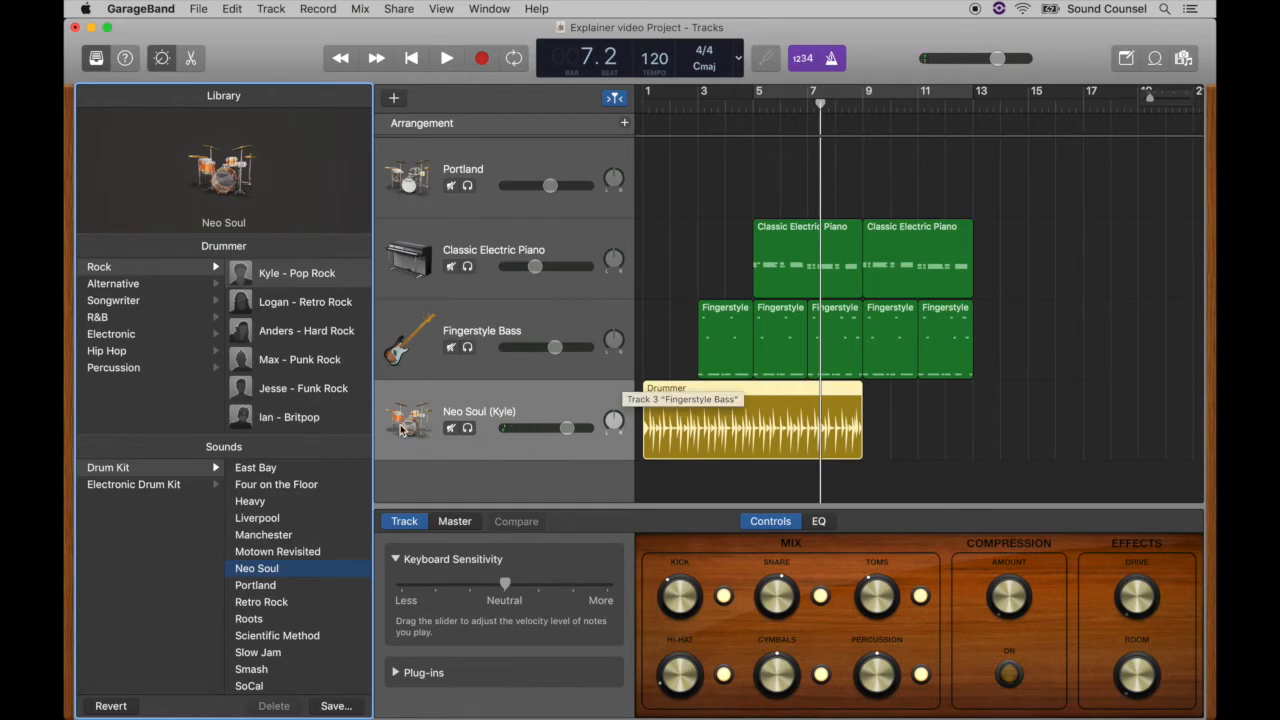
Change the drummer to Anders - Hard Rock and play the song from the beginning
left_click(281, 339)
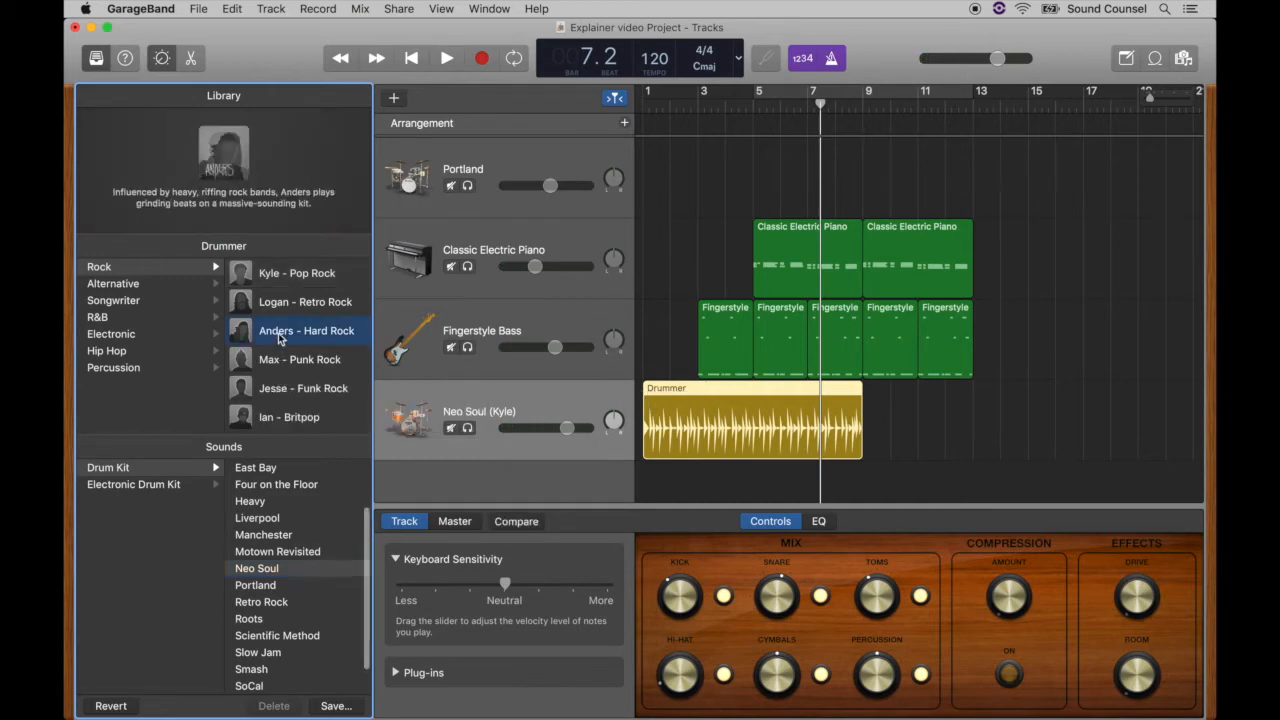
left_click(409, 59)
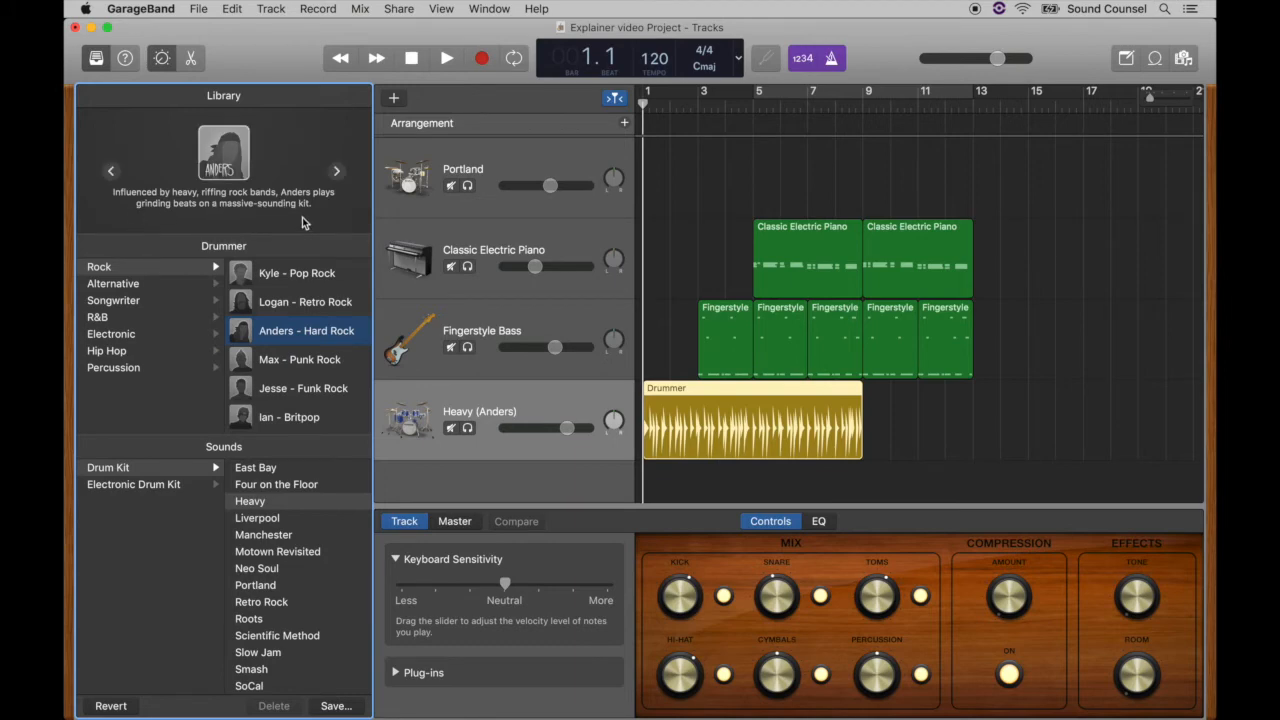
key("space")
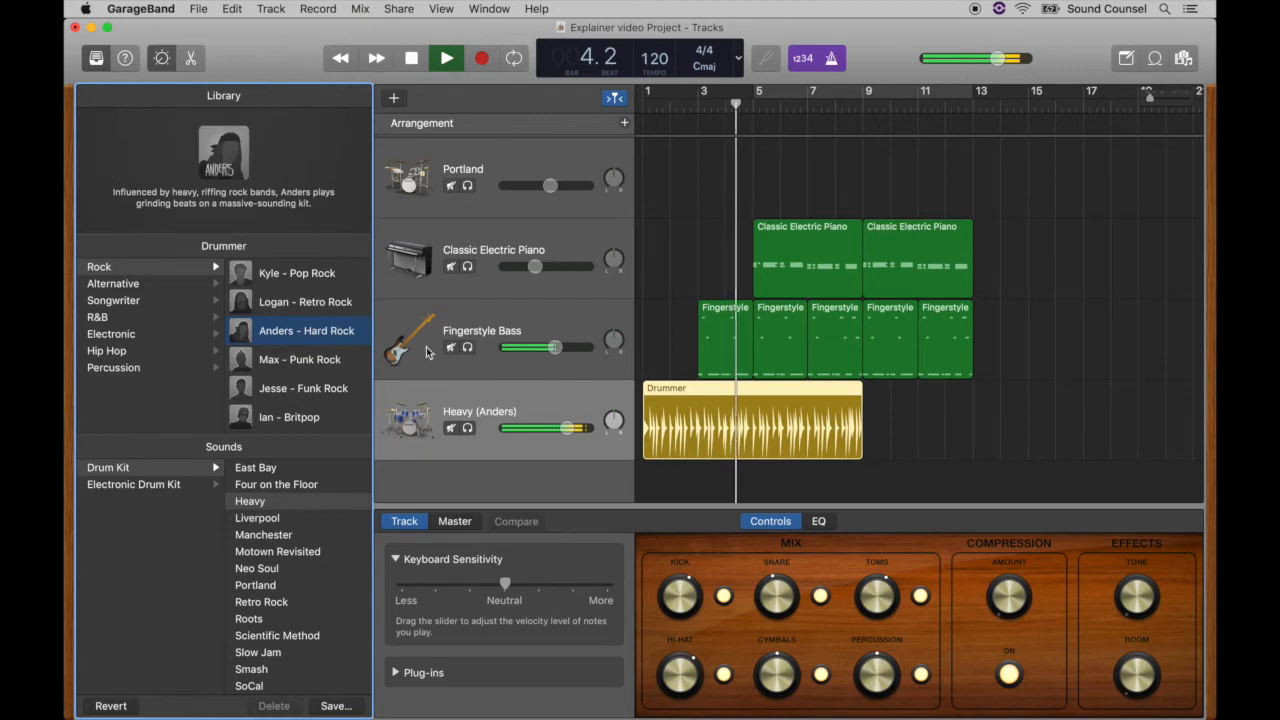
Swap the Anders drummer track's kit to Liverpool while the song plays and stop playback
left_click(503, 412)
left_click(255, 502)
left_click(266, 518)
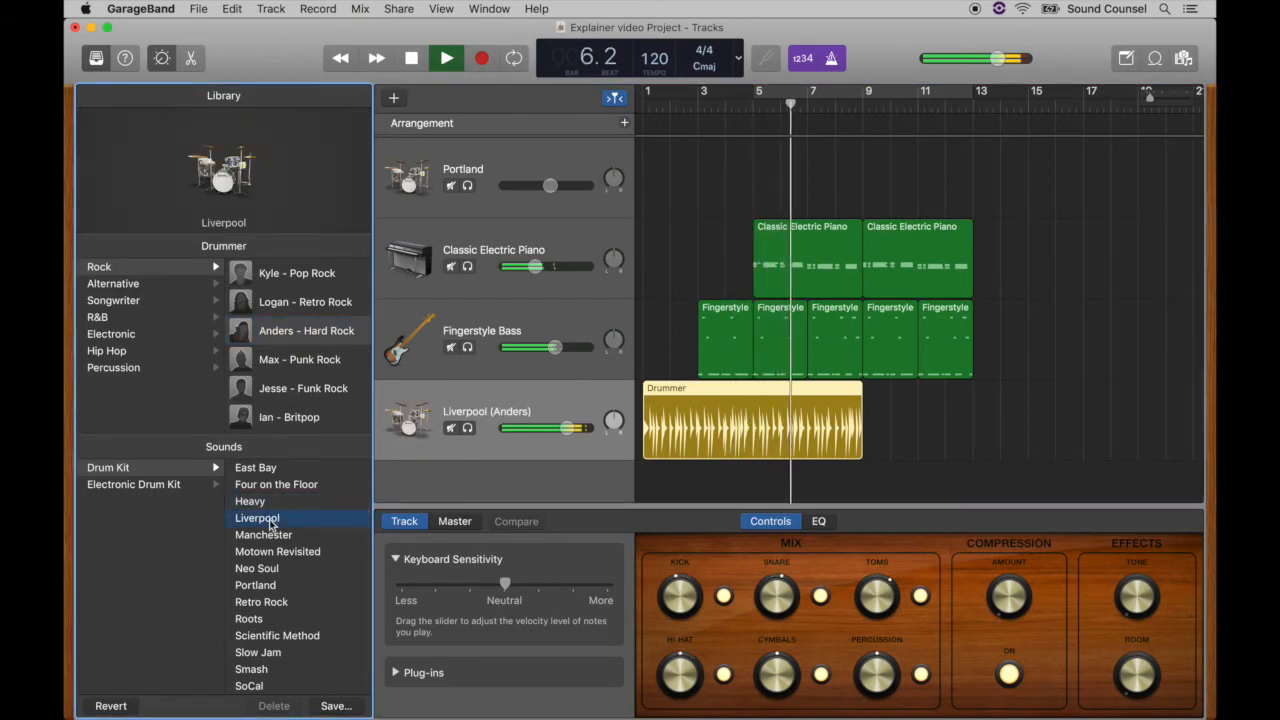
key("space")
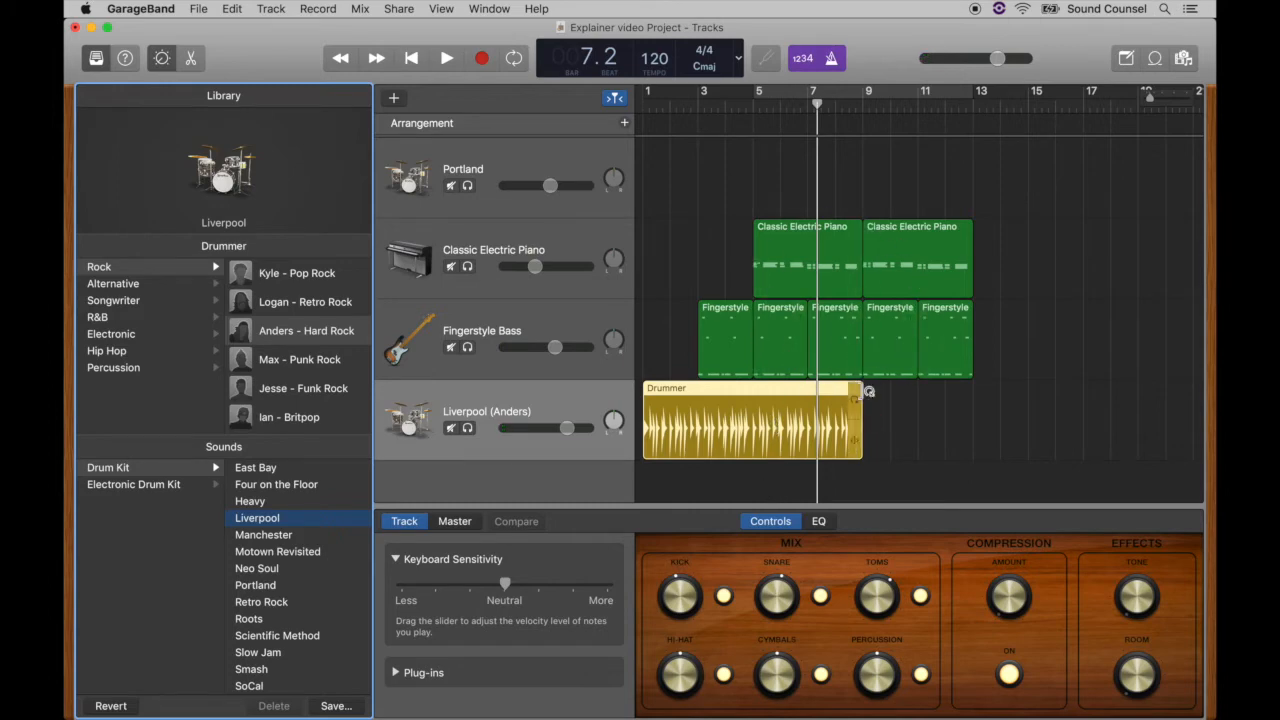
Loop the Drummer region out to bar 17 and pull the loop back to bar 9
left_click_drag(866, 391, 1089, 400)
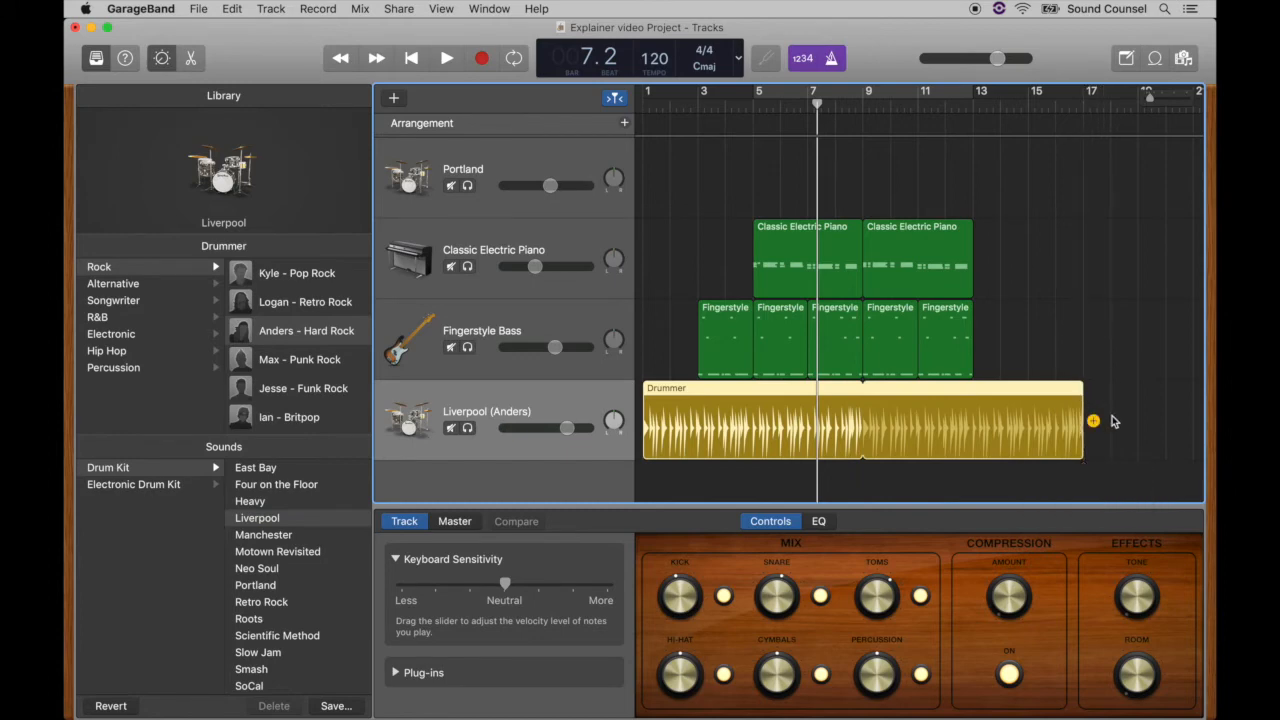
left_click_drag(1085, 392, 857, 398)
Split the Drummer region at bar 5 and move its second half to bar 9
left_click_drag(817, 102, 755, 102)
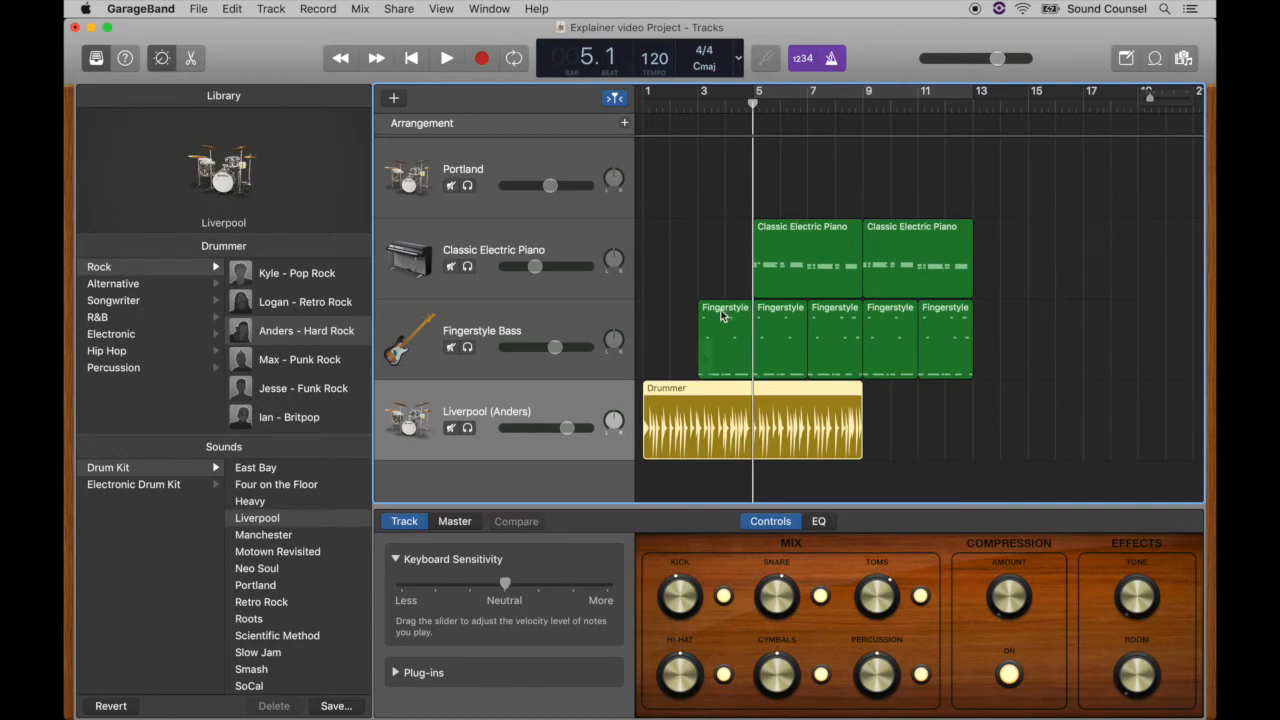
key("super+t")
left_click(986, 450)
left_click_drag(821, 395, 916, 401)
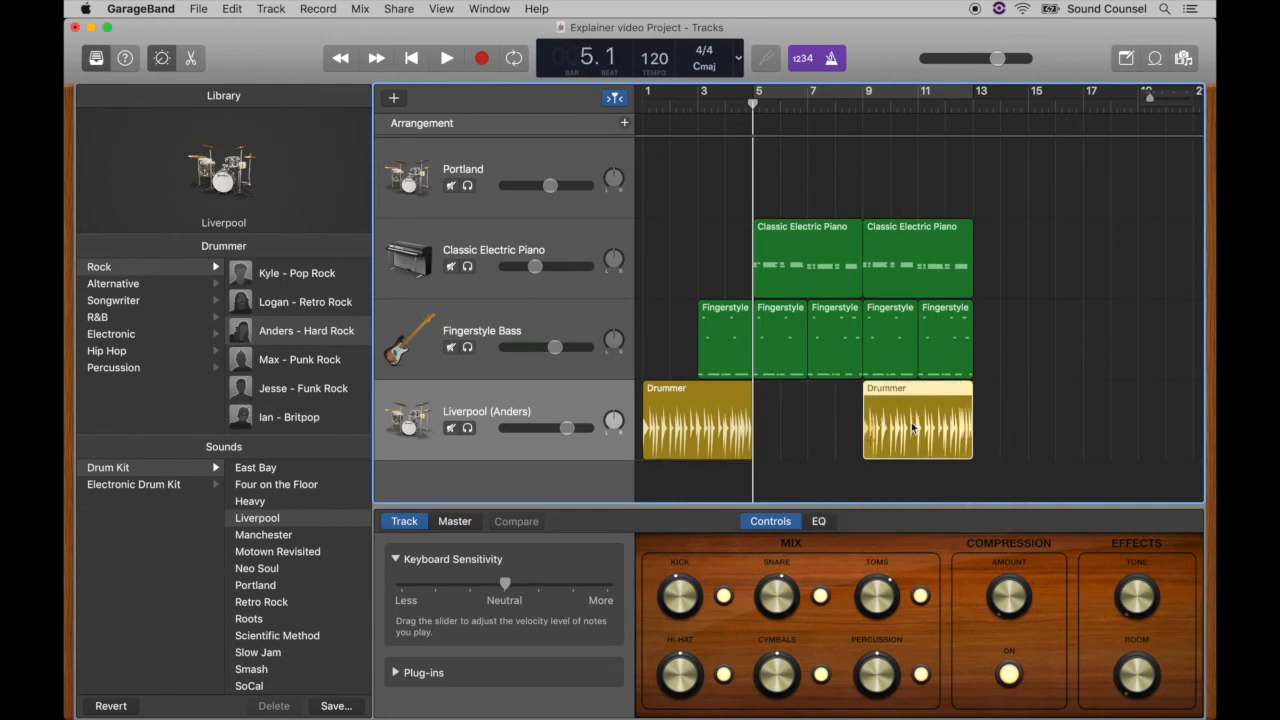
Delete both Drummer regions, undoing the first deletion once, and set the empty track's drummer to Ian - Britpop
key("Delete")
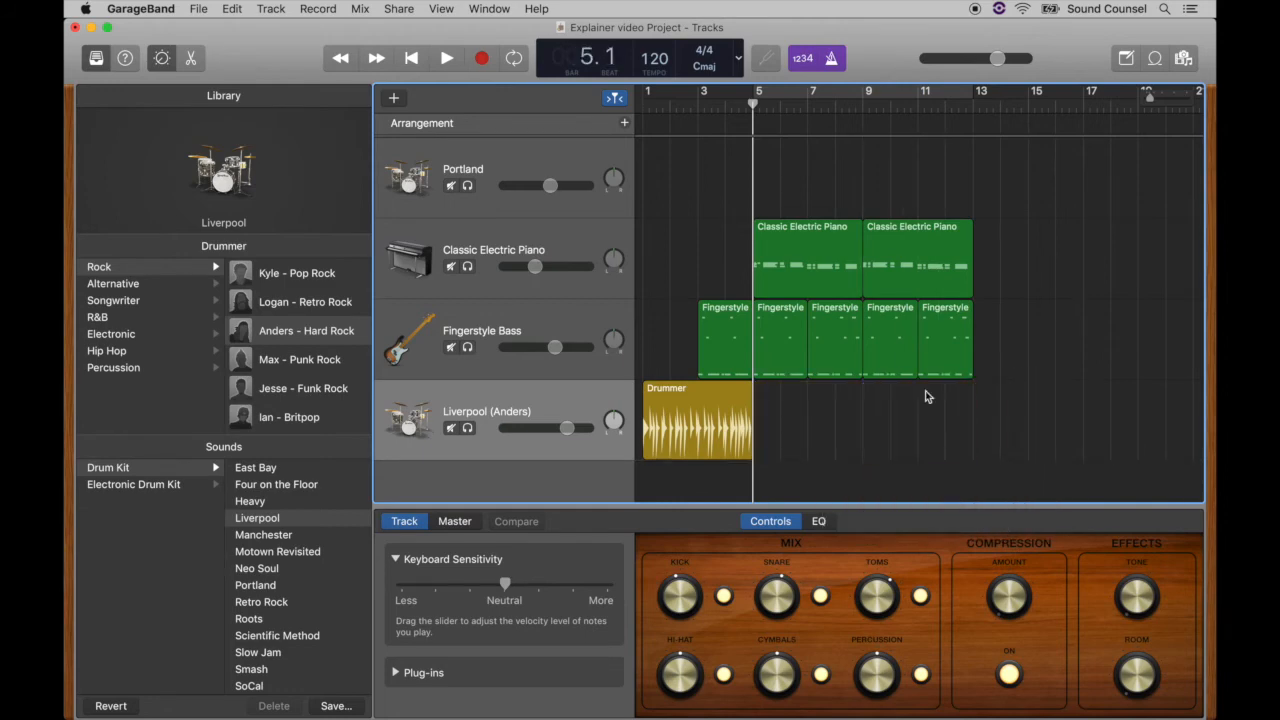
key("super+z")
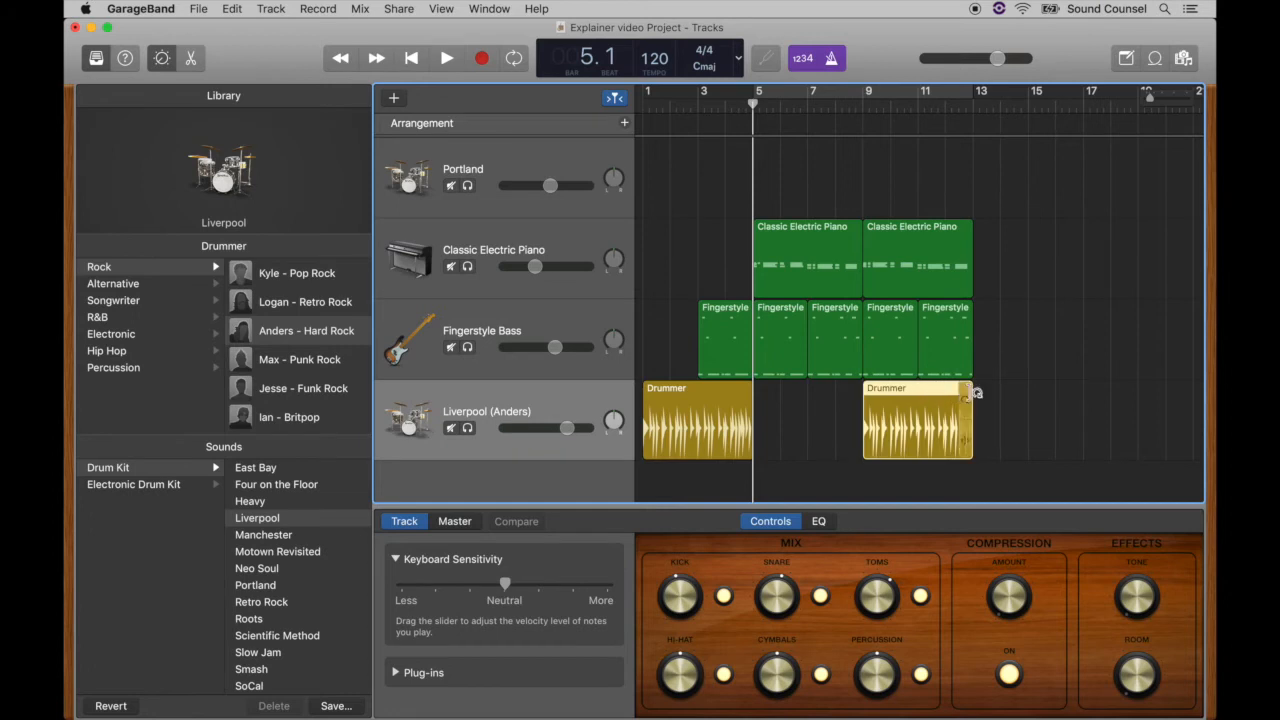
left_click_drag(971, 391, 848, 400)
key("Delete")
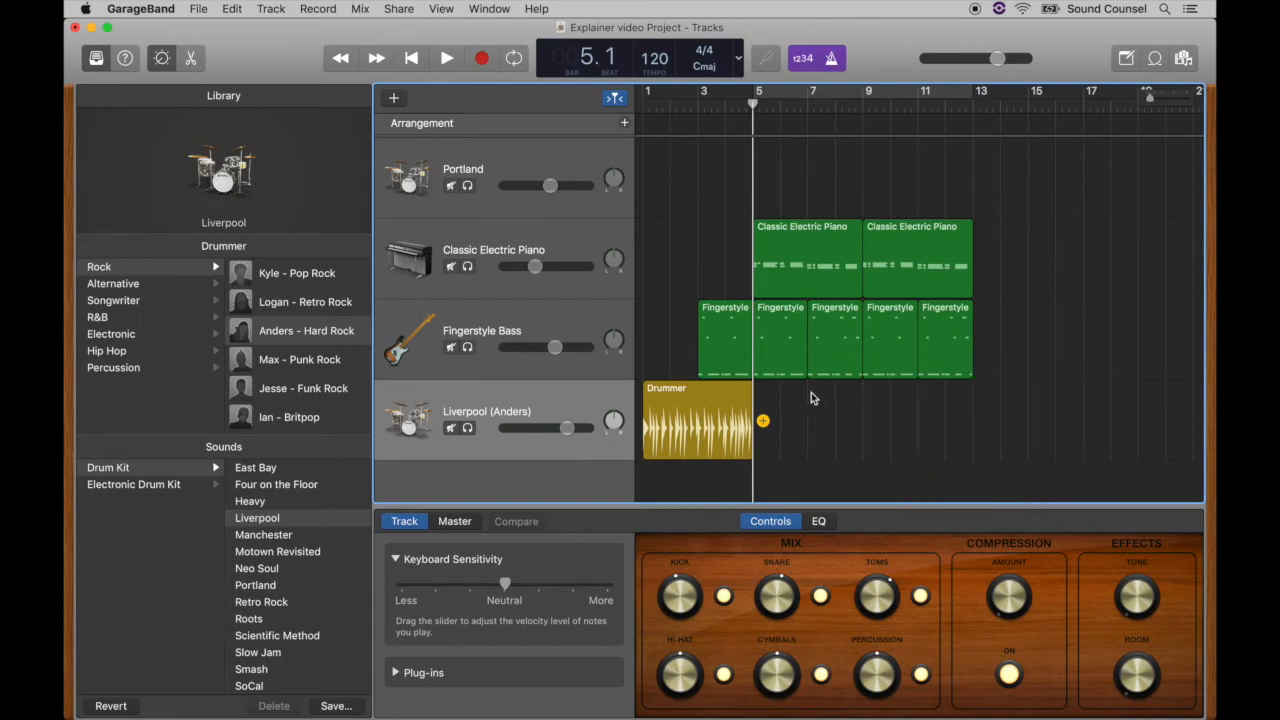
left_click(713, 397)
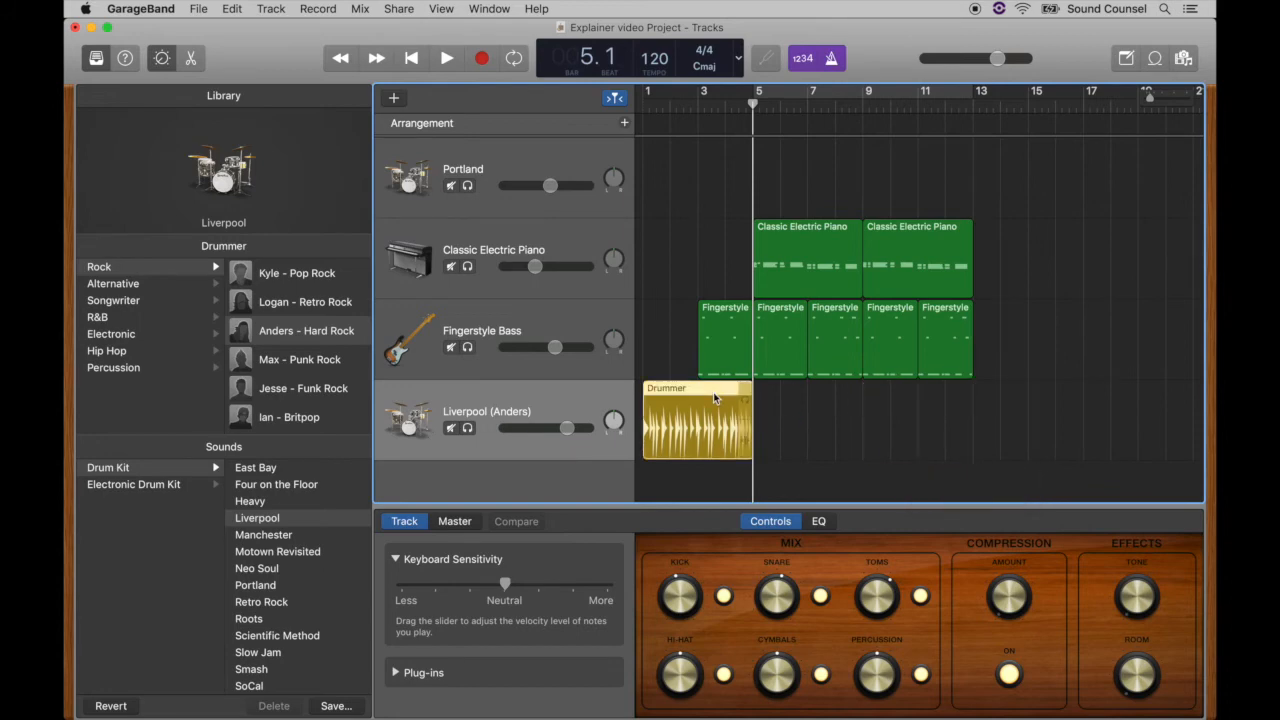
key("Delete")
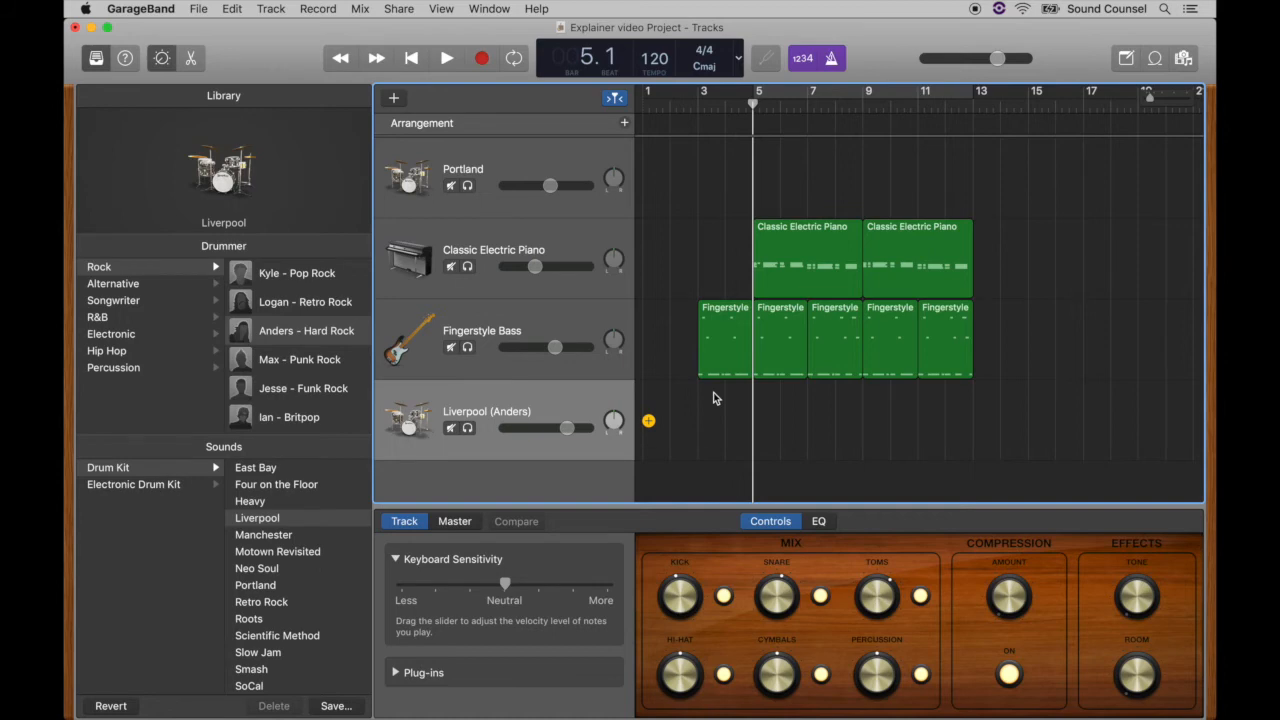
left_click(294, 420)
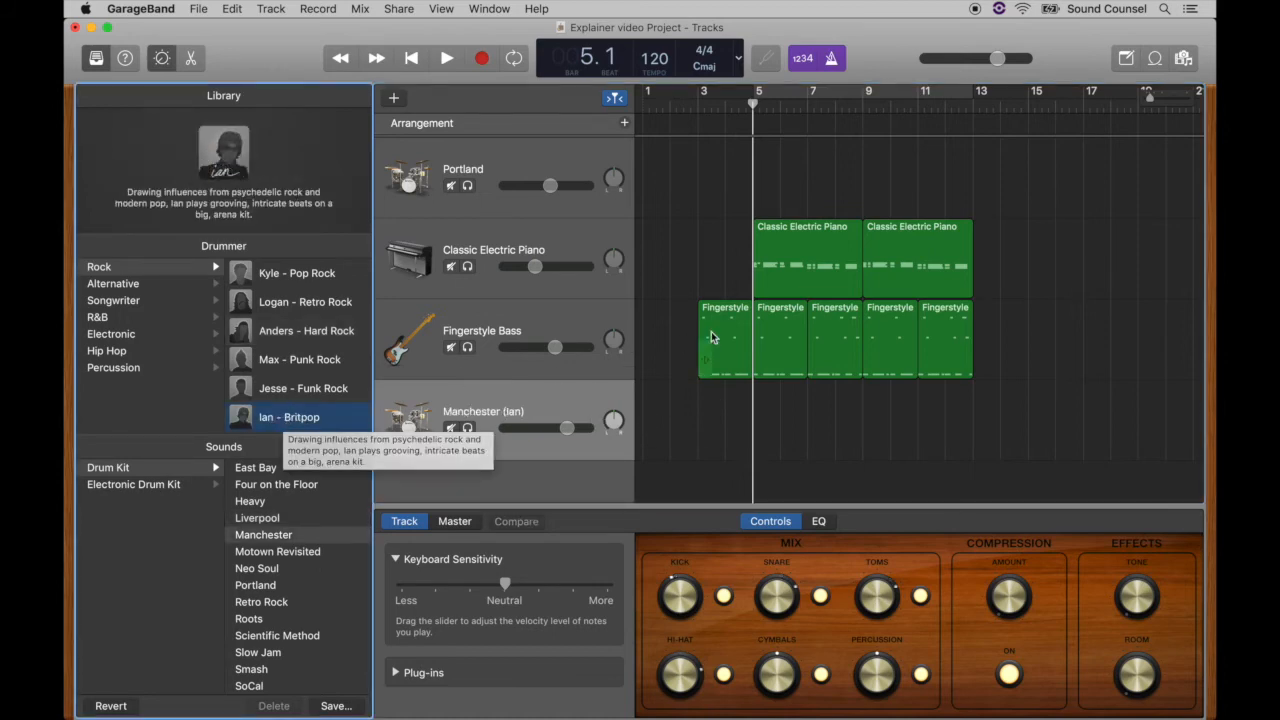
Filter the Apple Loops by All Drums and preview the Zak - Bridge and Zak - Four Track drummer loops
left_click(1155, 58)
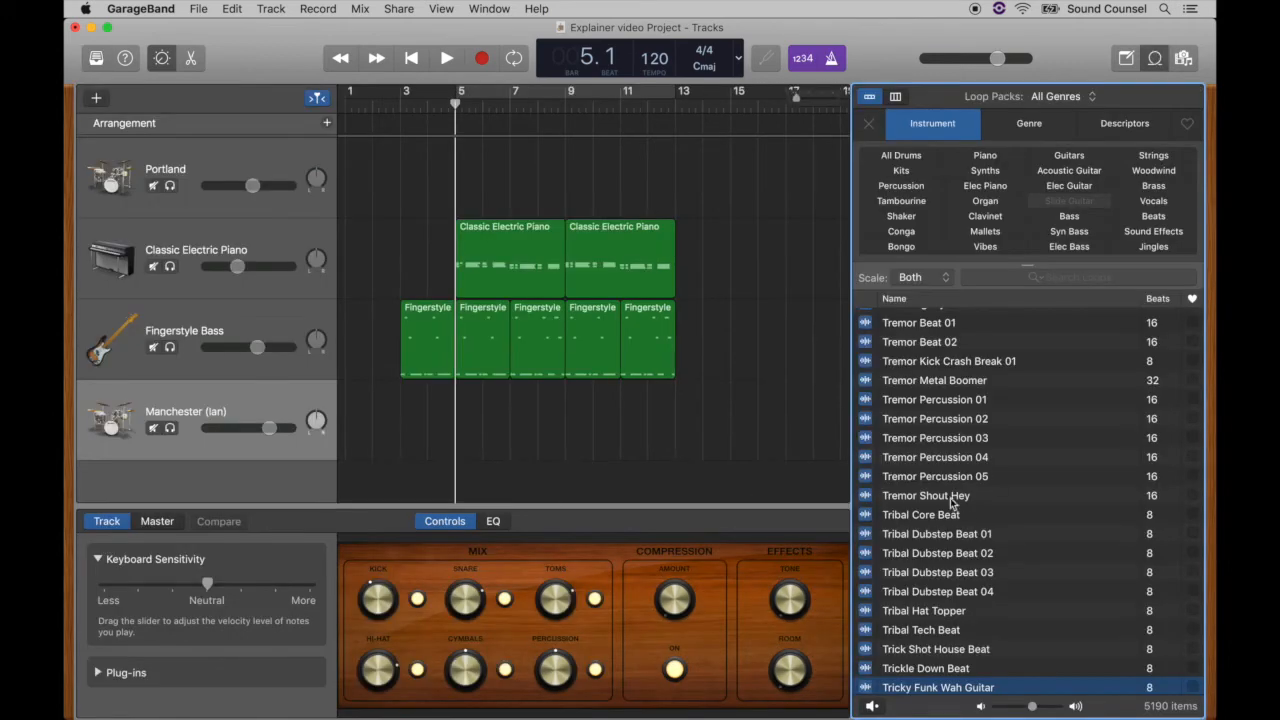
left_click(901, 156)
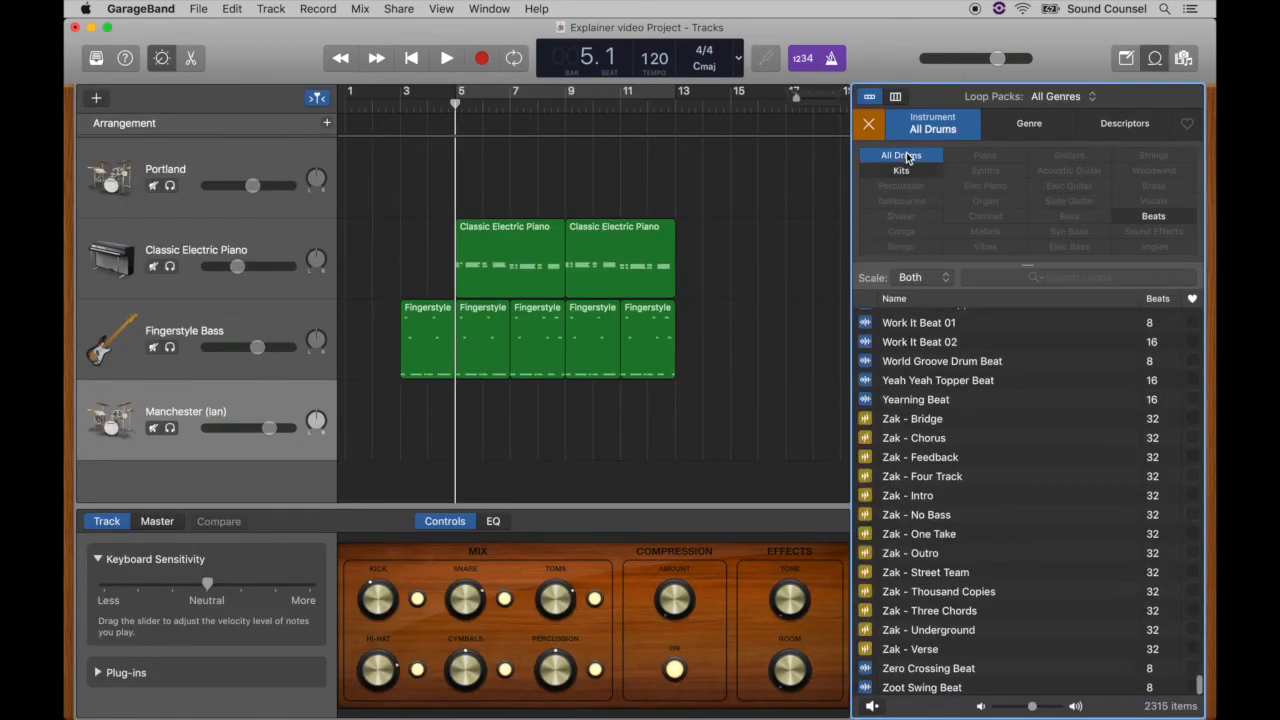
left_click(895, 422)
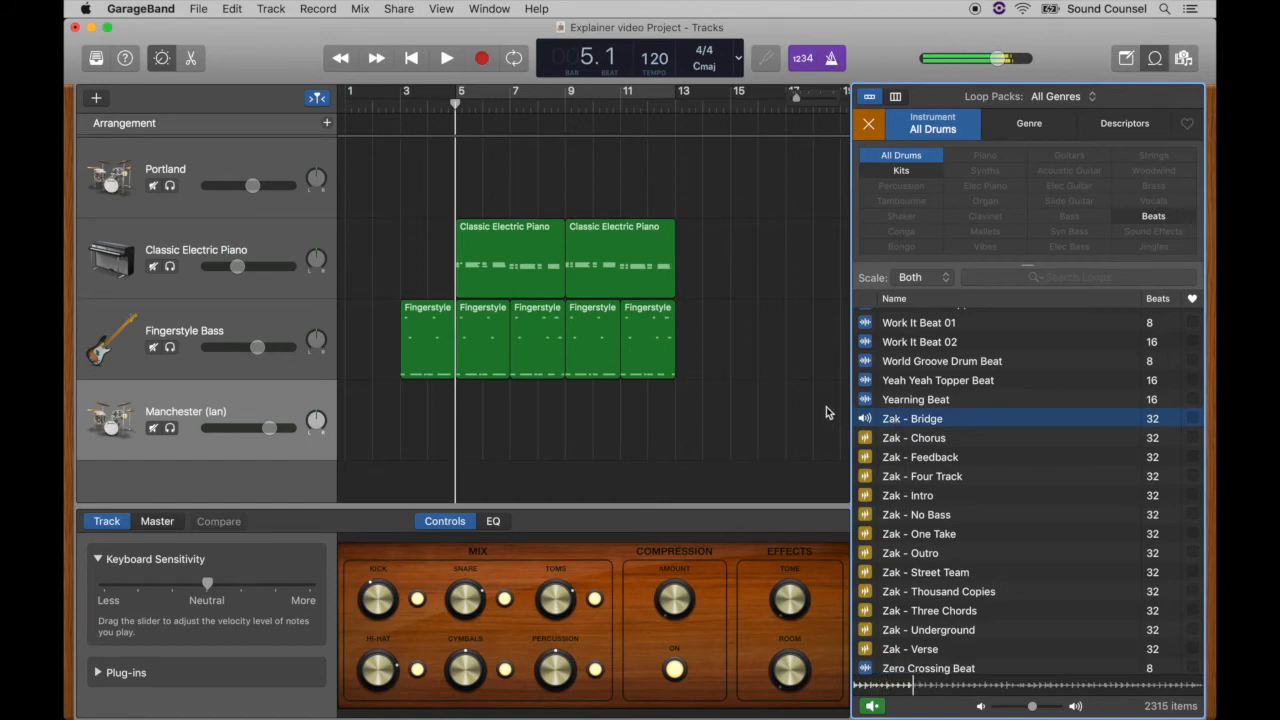
key("space")
key("space")
scroll(910, 465, "down", 1)
scroll(910, 465, "up", 1)
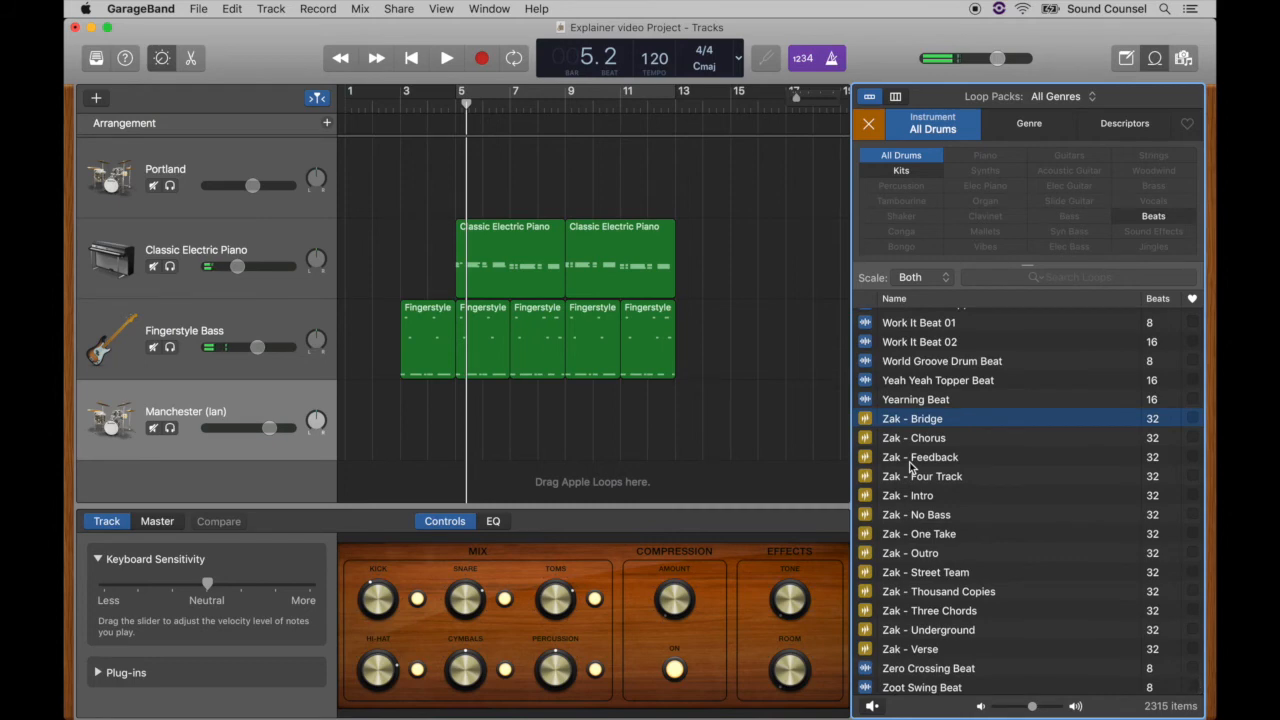
left_click(912, 478)
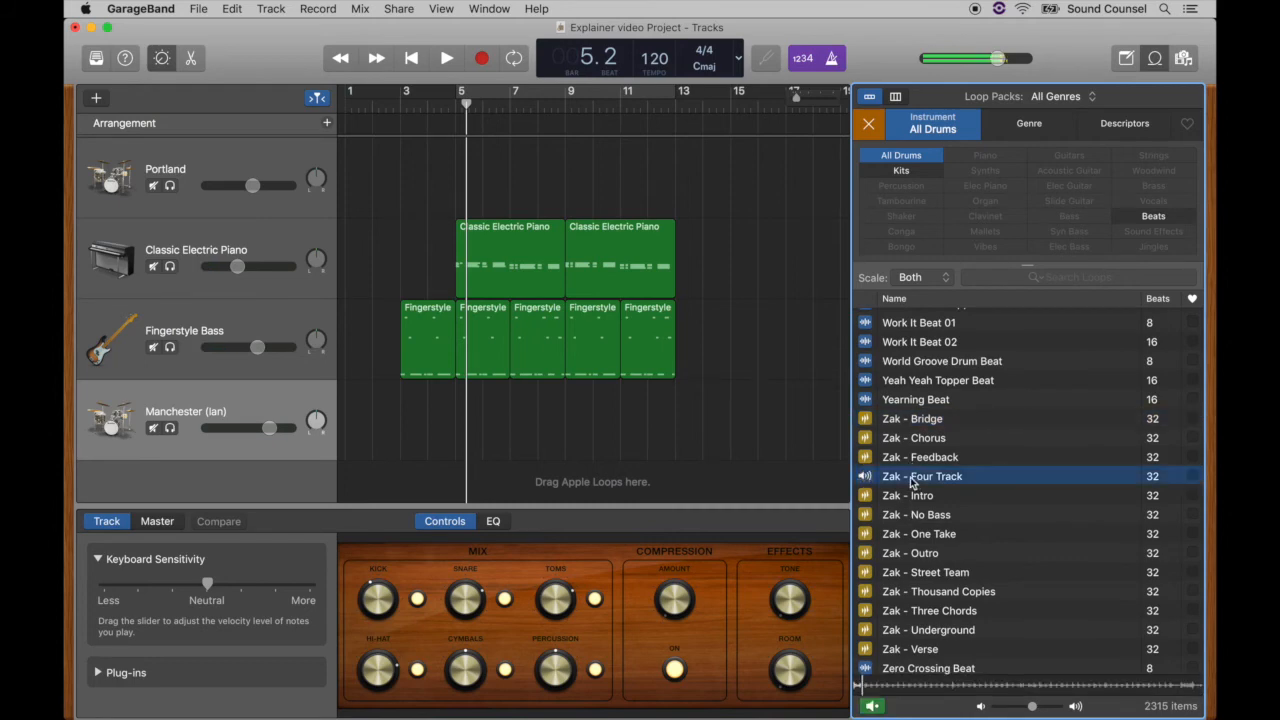
Add the Zak - Feedback loop at bar 1 of the drummer track, play from the start and show the drummer Library
left_click(886, 462)
left_click_drag(886, 462, 336, 402)
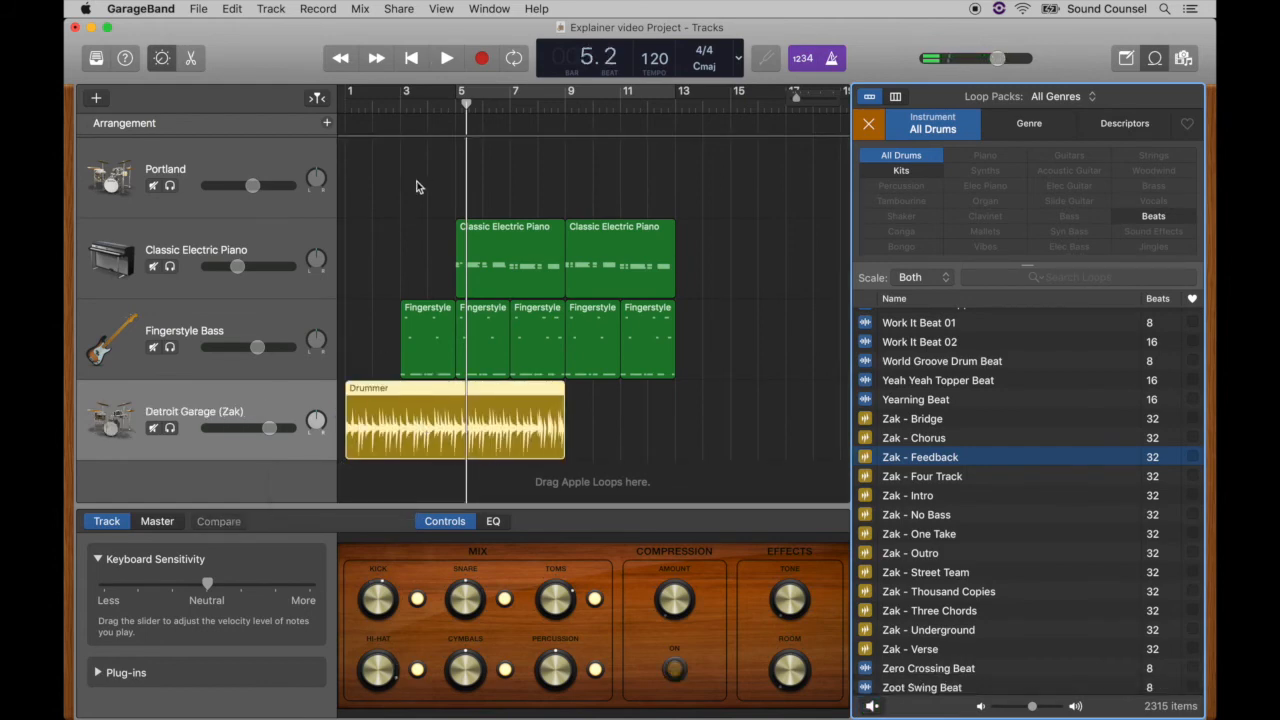
left_click(410, 57)
key("space")
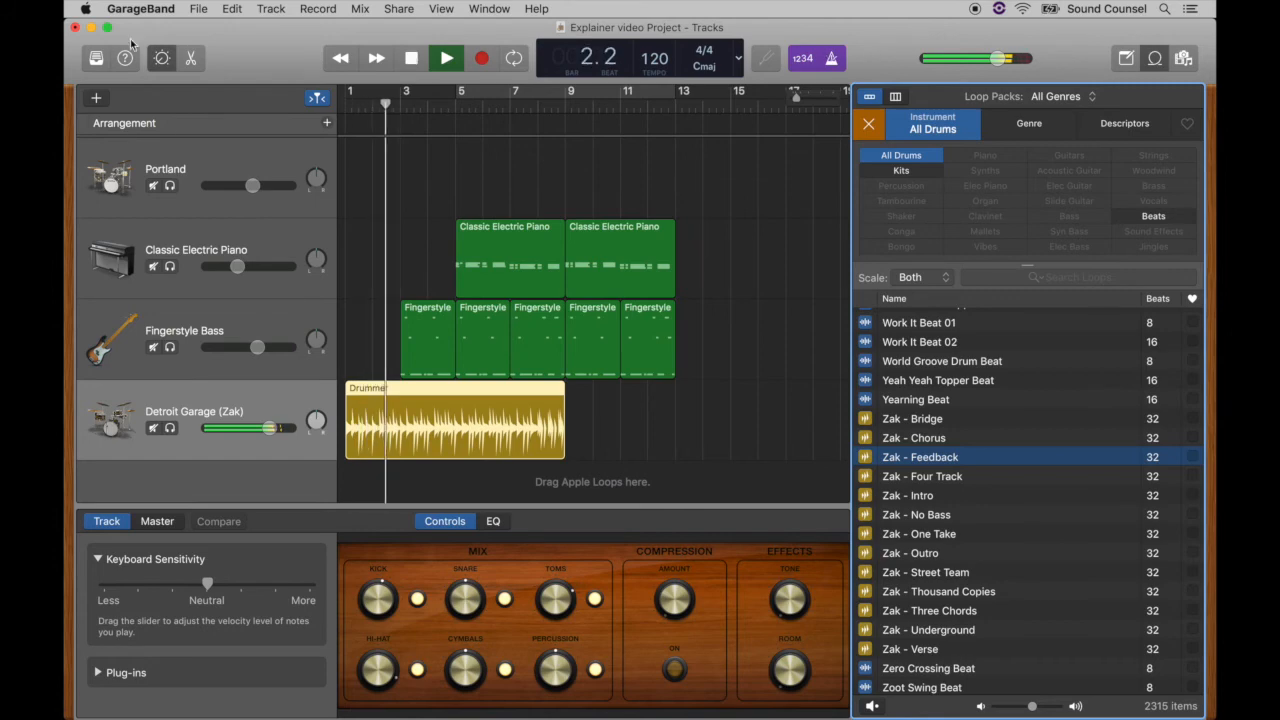
left_click(95, 60)
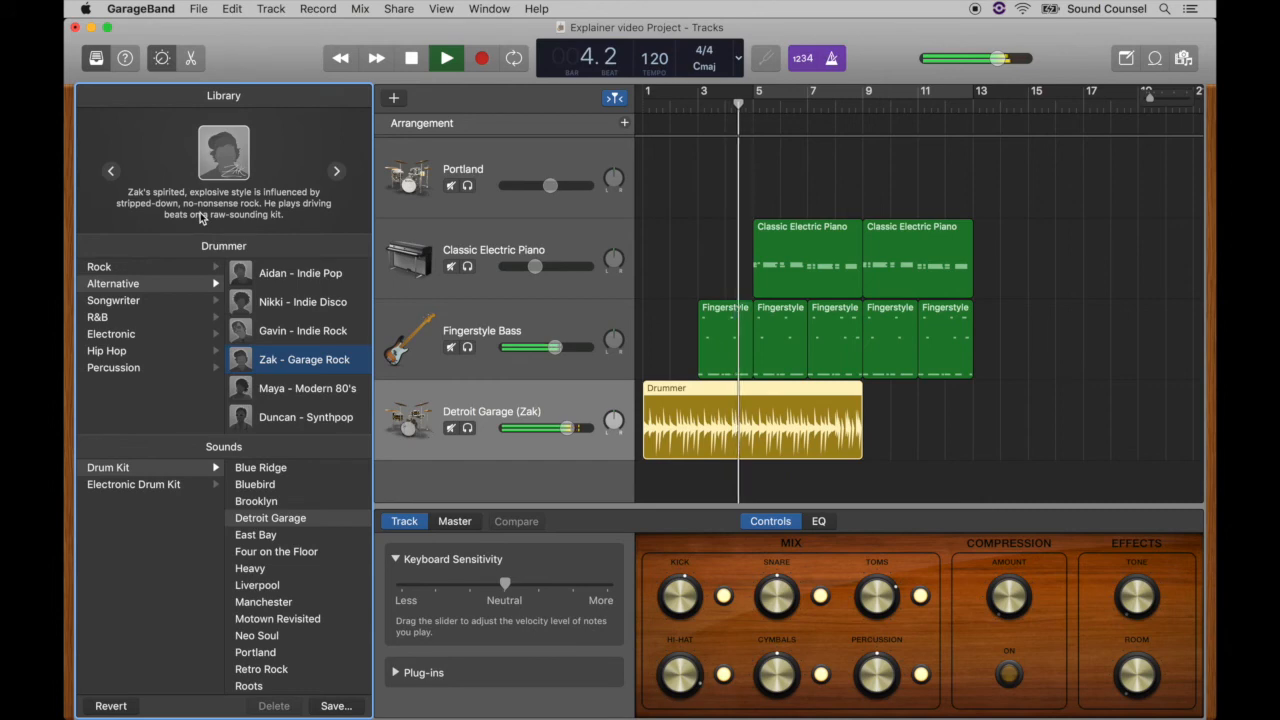
key("space")
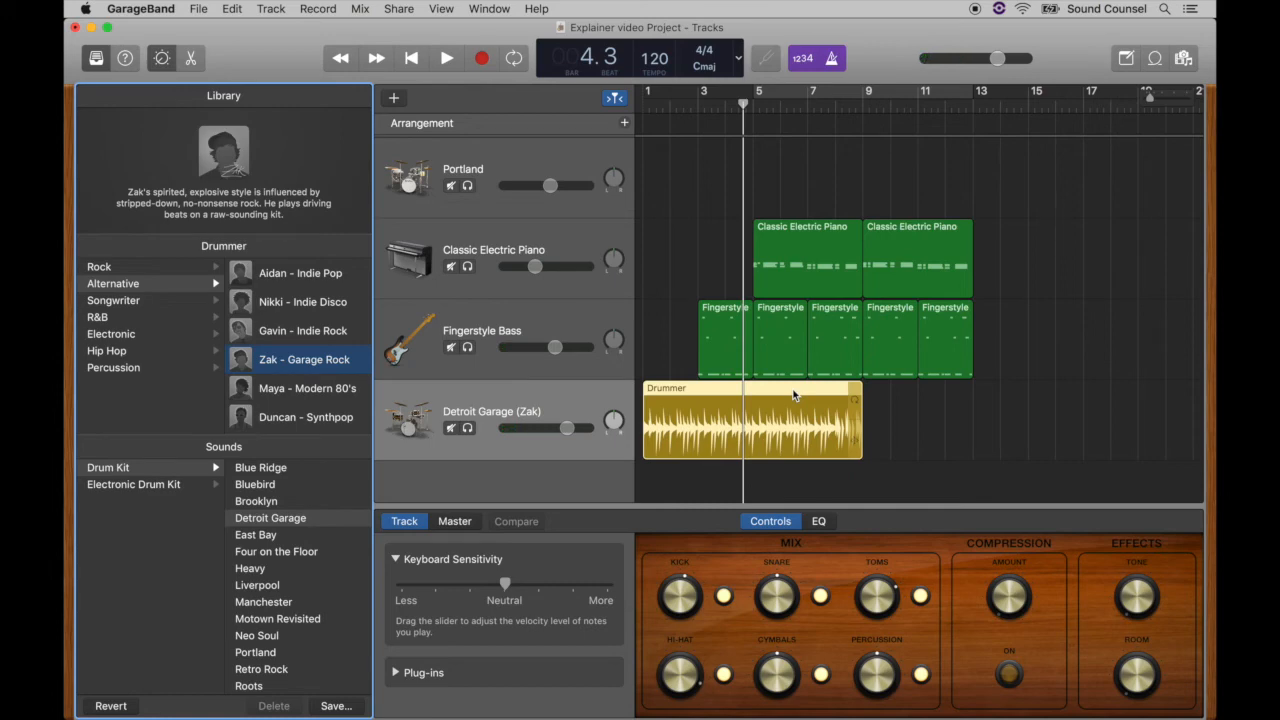
Switch the drummer to Maya - Modern 80's and play a short section to hear the new beat
left_click(299, 387)
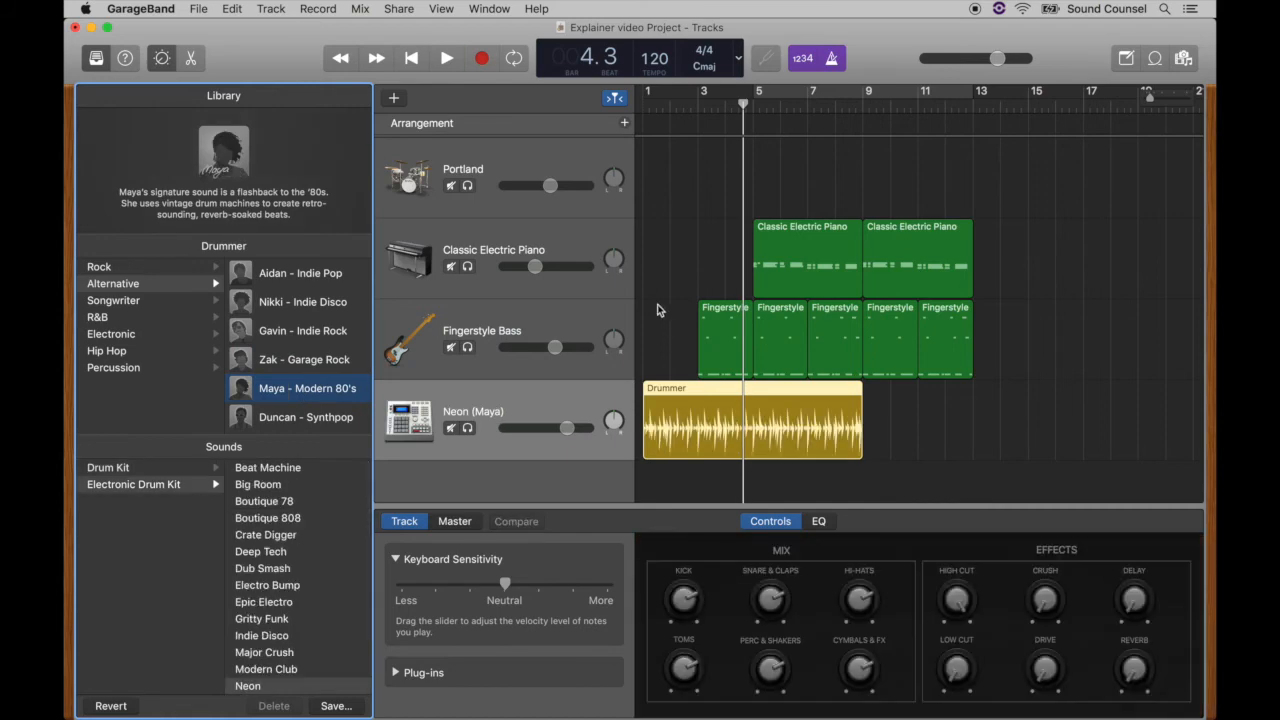
key("space")
key("space")
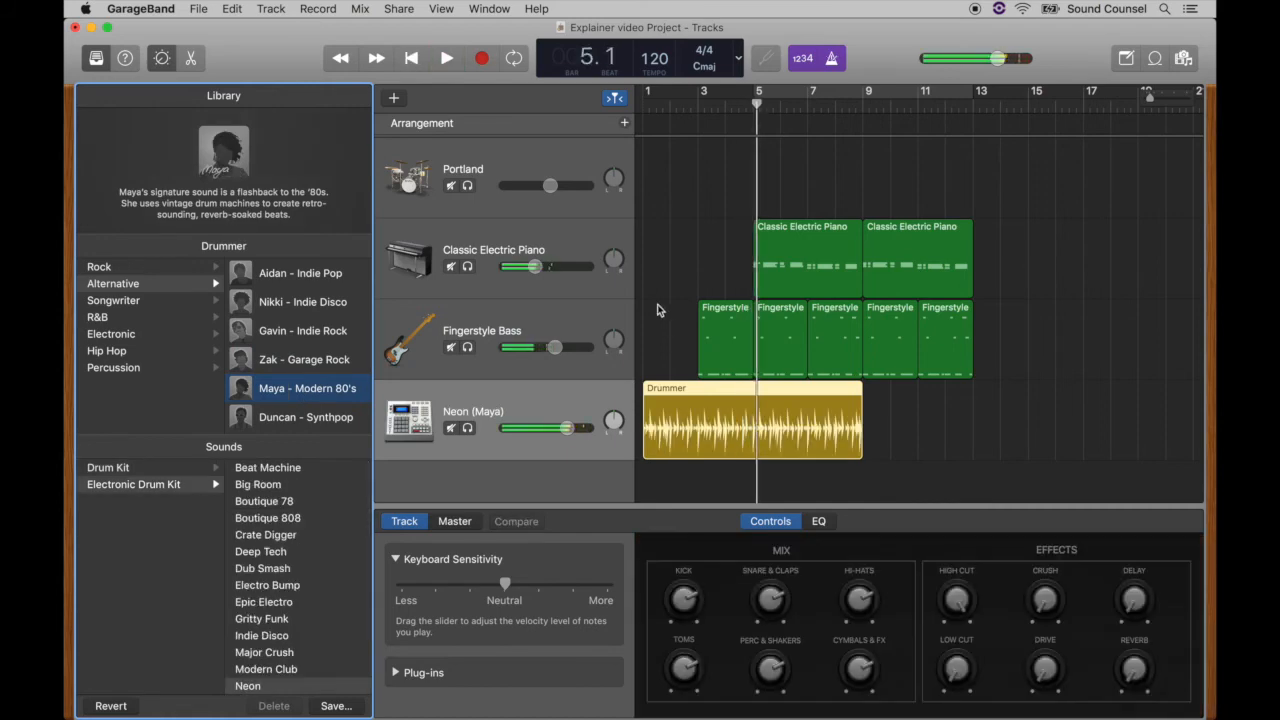
Set the drummer to Duncan - Synthpop, listen to it briefly, and copy the Drummer region to bar 9
left_click(286, 414)
key("space")
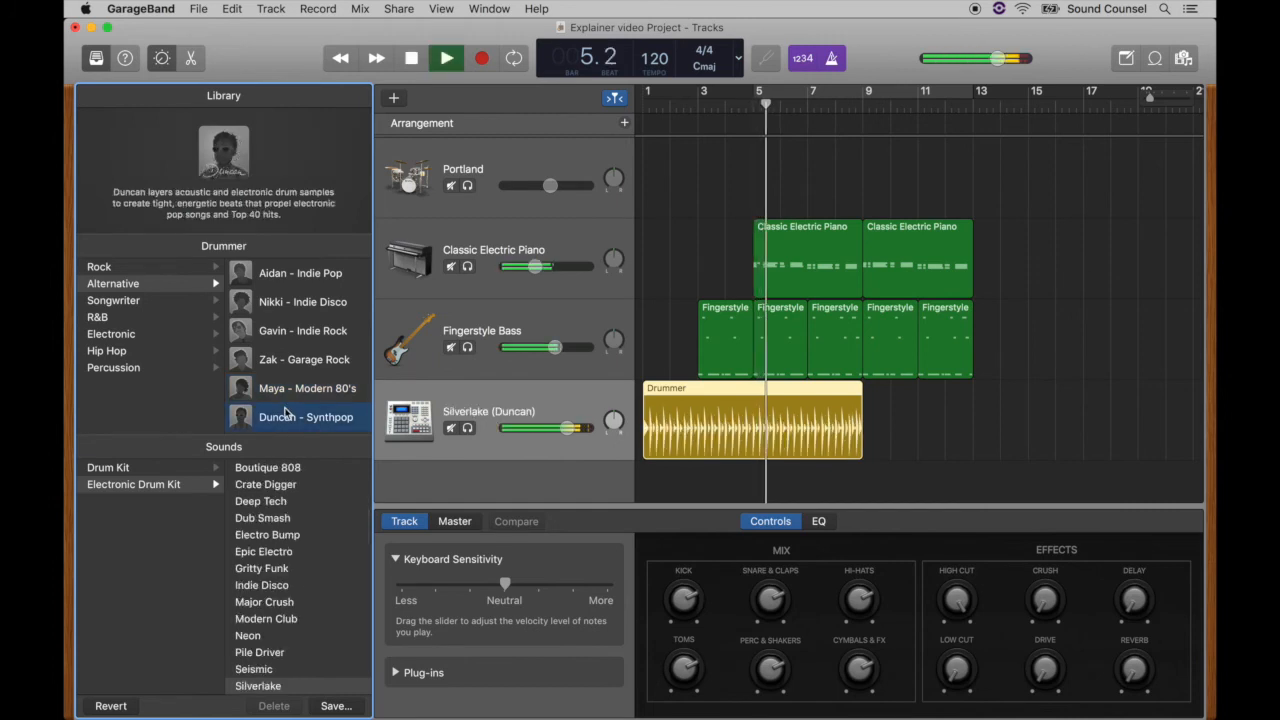
key("space")
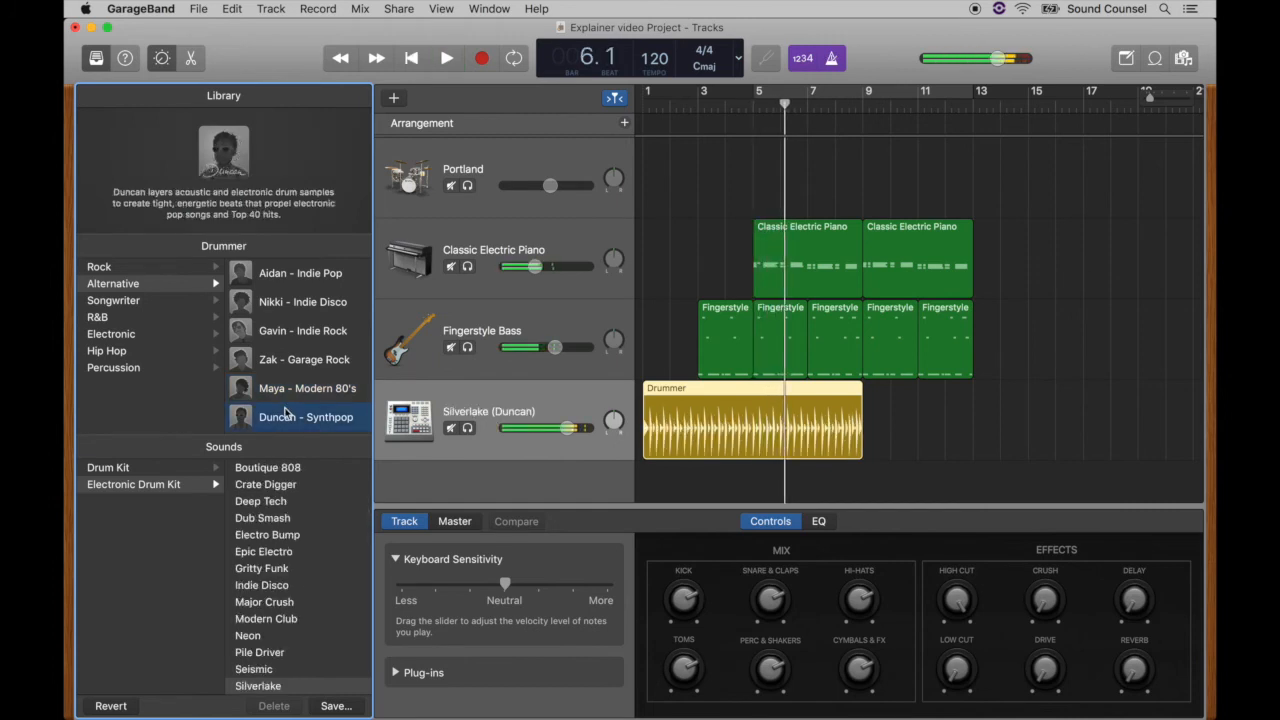
left_click_drag(733, 390, 925, 390)
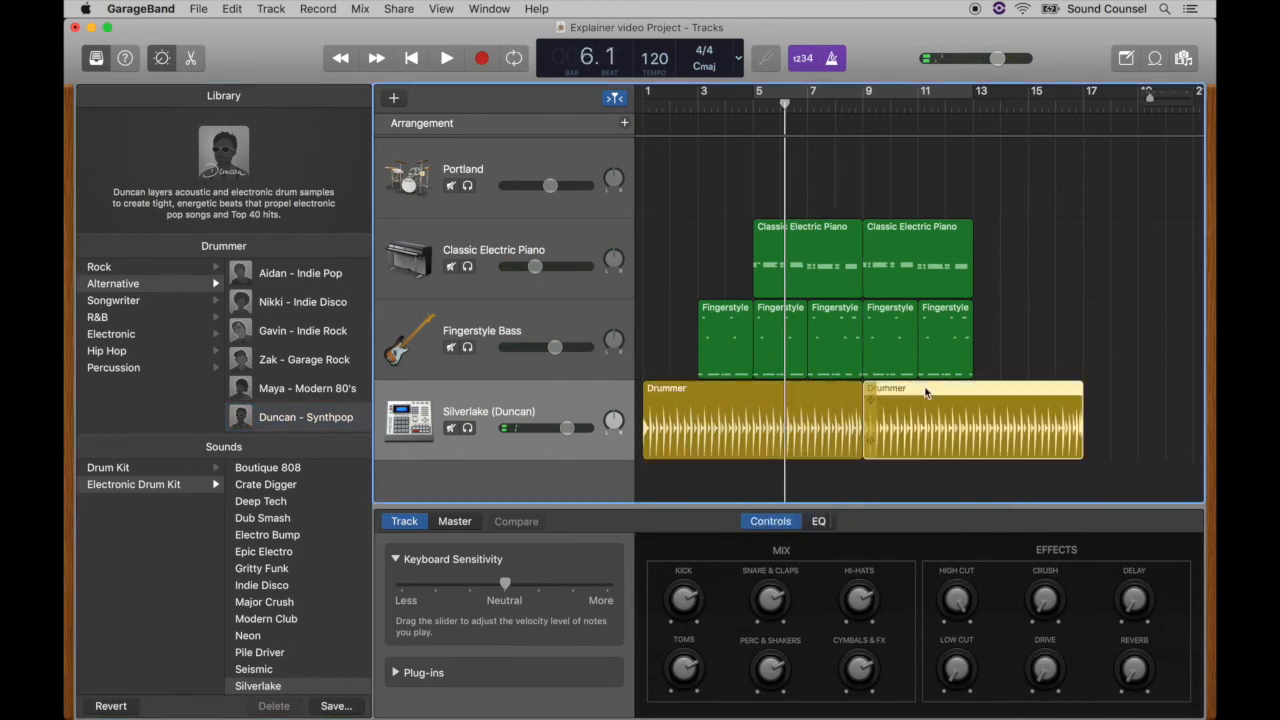